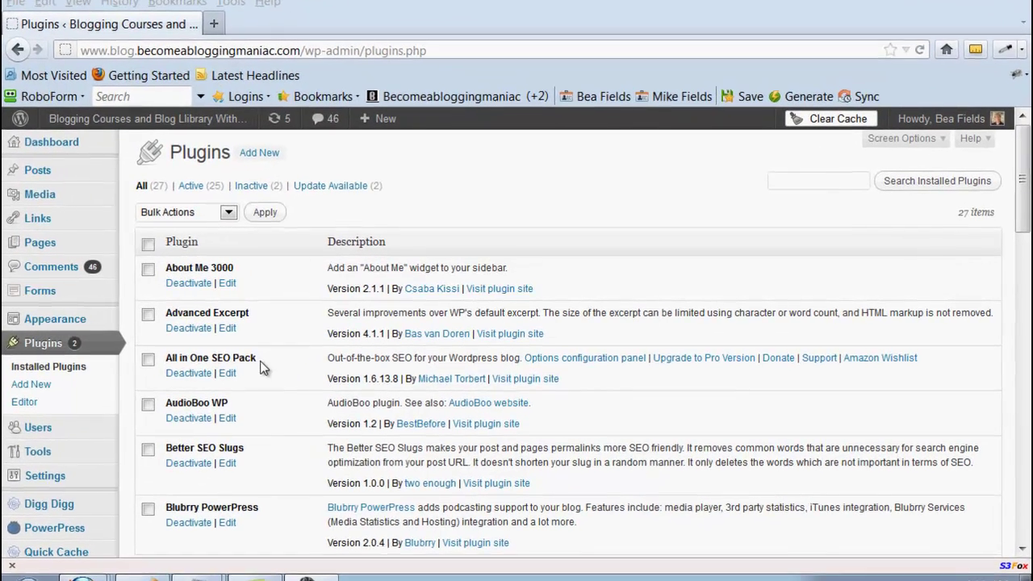
Go from Settings > General to the All in One SEO options page and scroll to the Home Title field.
{"action": "left_click_drag", "start_coordinate": [277, 353], "coordinate": [183, 355]}
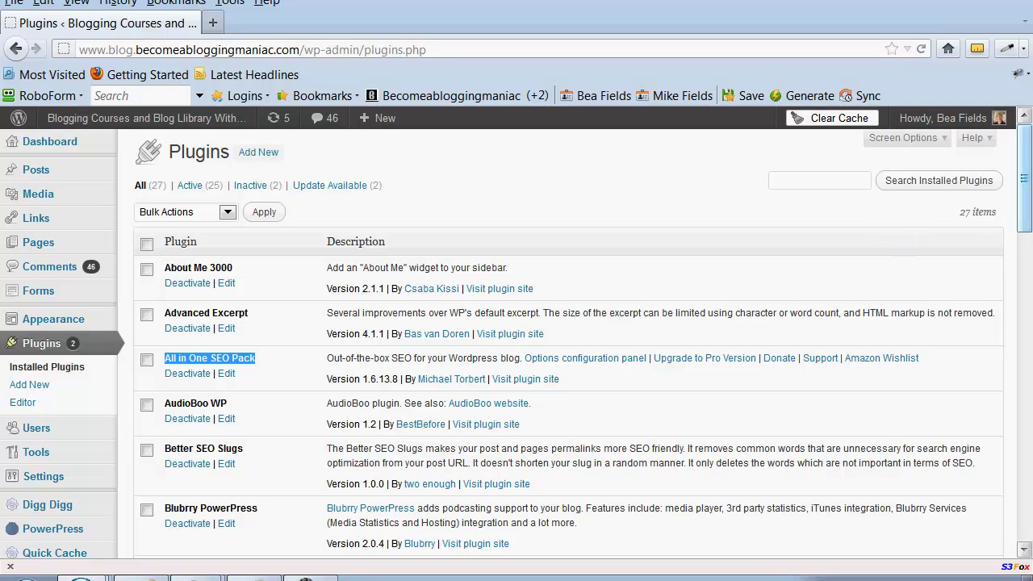
{"action": "left_click_drag", "start_coordinate": [1020, 210], "coordinate": [1017, 257]}
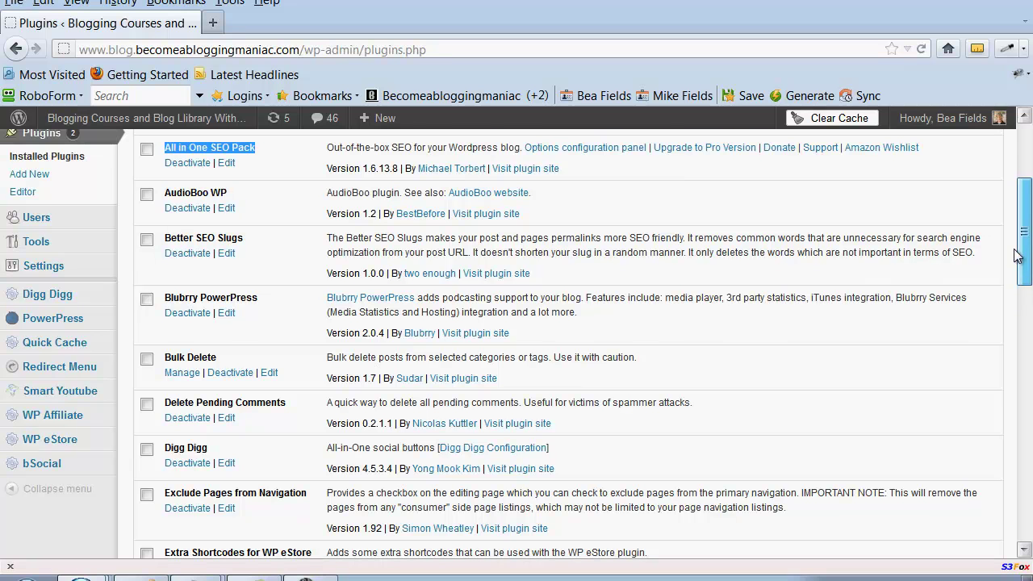
{"action": "left_click", "coordinate": [49, 277]}
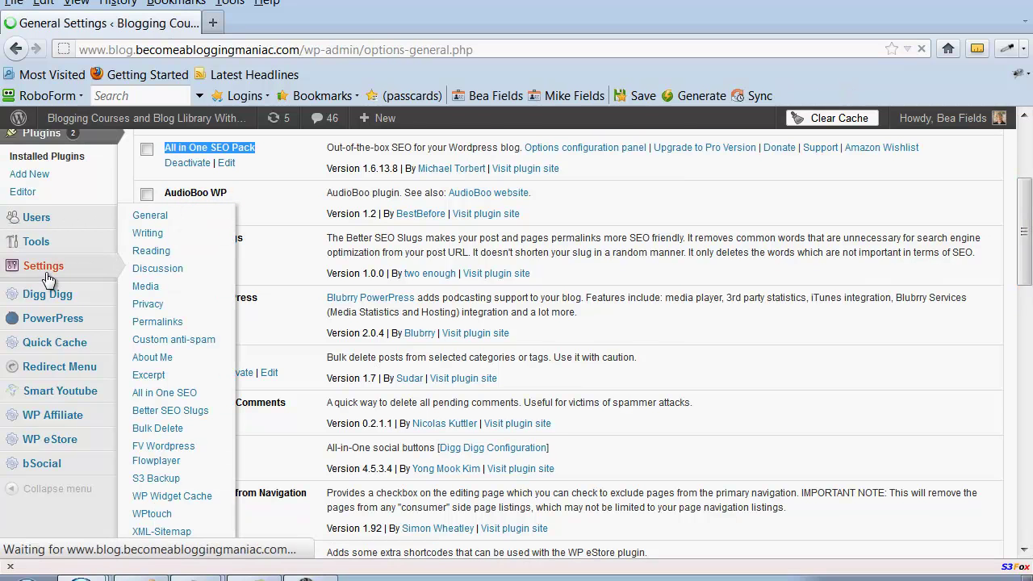
{"action": "left_click_drag", "start_coordinate": [1022, 219], "coordinate": [1022, 341]}
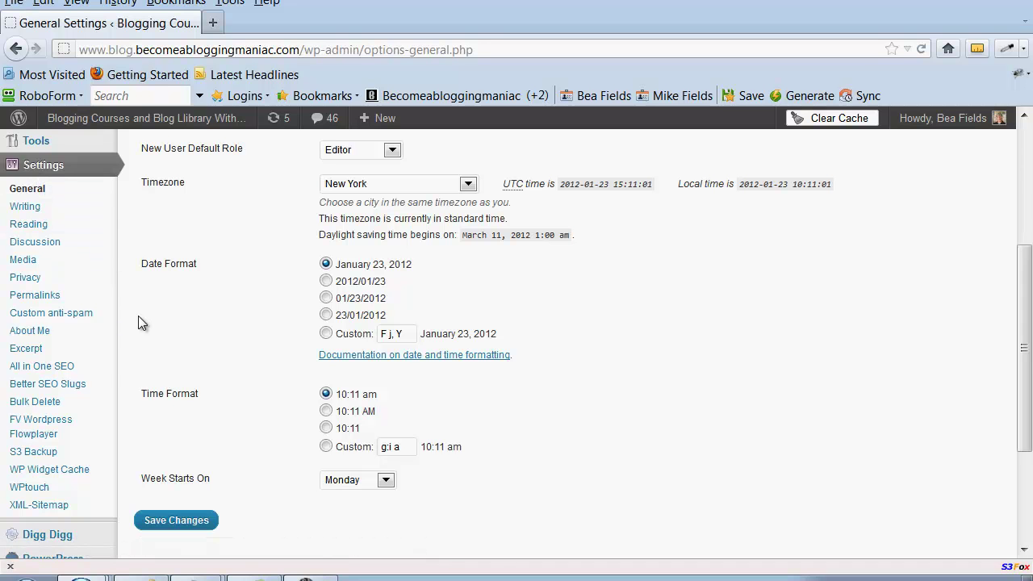
{"action": "left_click", "coordinate": [45, 368]}
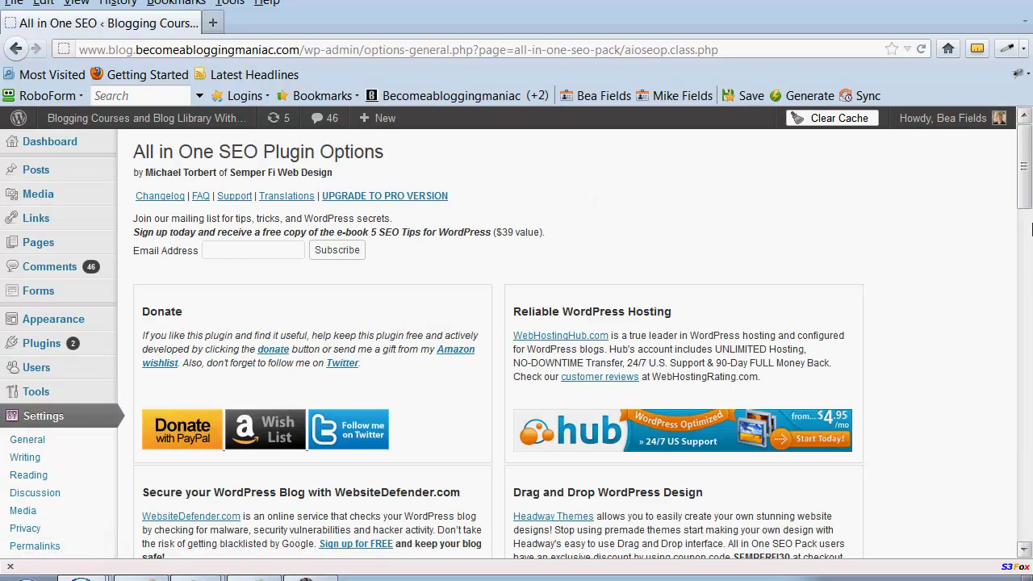
{"action": "left_click_drag", "start_coordinate": [1023, 186], "coordinate": [1021, 284]}
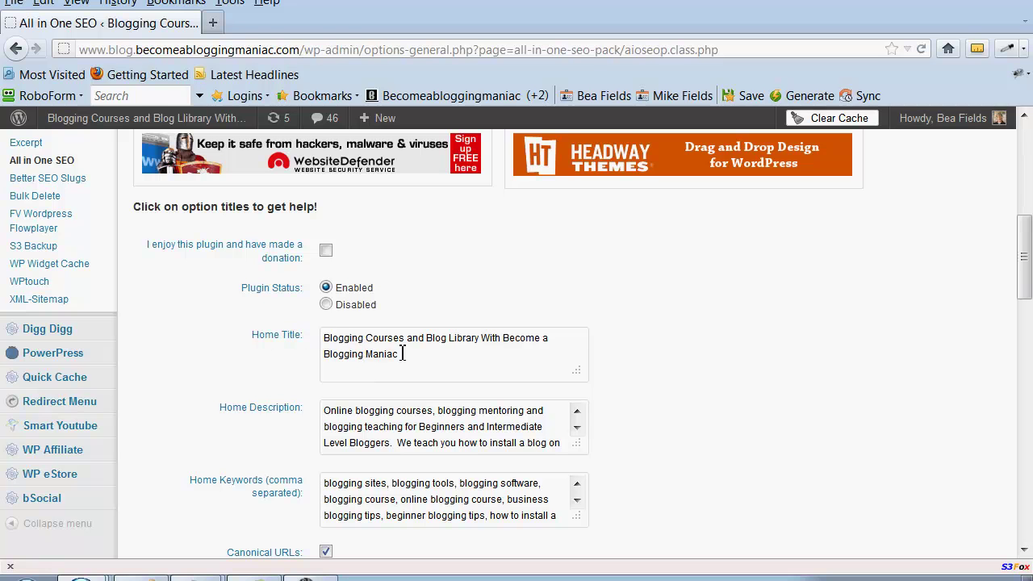
{"action": "left_click_drag", "start_coordinate": [402, 354], "coordinate": [323, 341]}
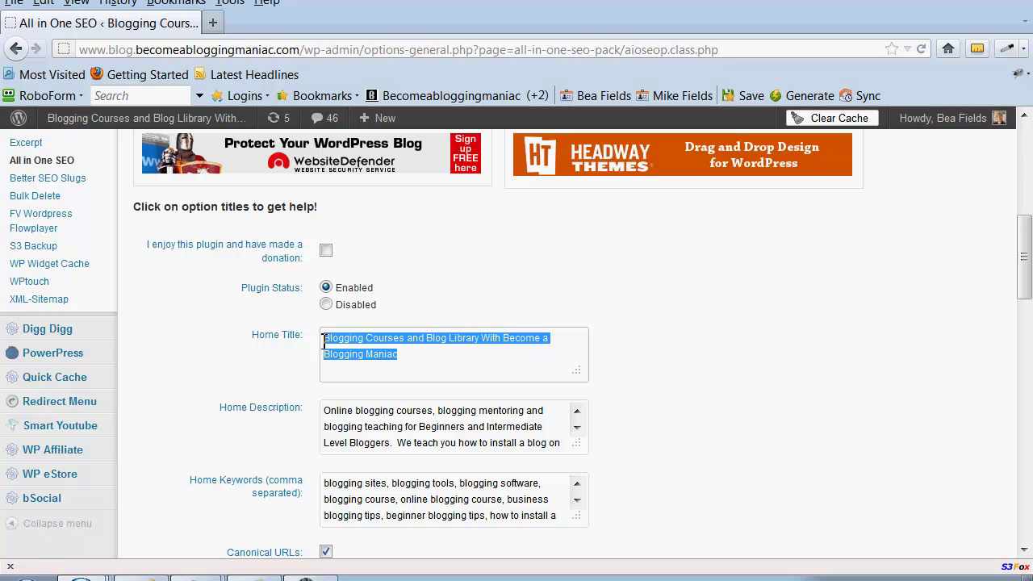
{"action": "left_click", "coordinate": [423, 363]}
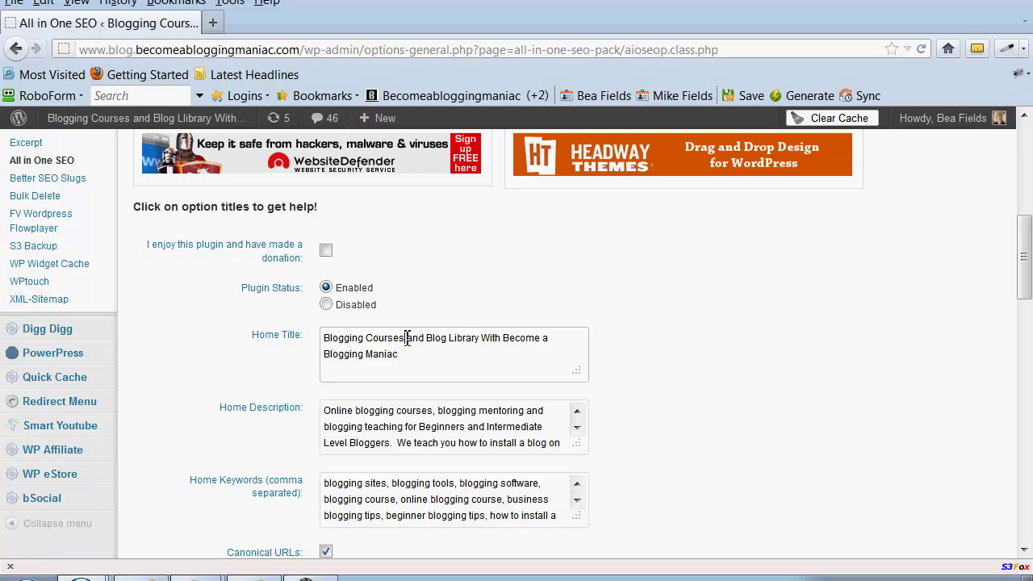
Highlight 'Blogging Courses' and 'Blog Library' within the Home Title text.
{"action": "left_click_drag", "start_coordinate": [406, 337], "coordinate": [311, 334]}
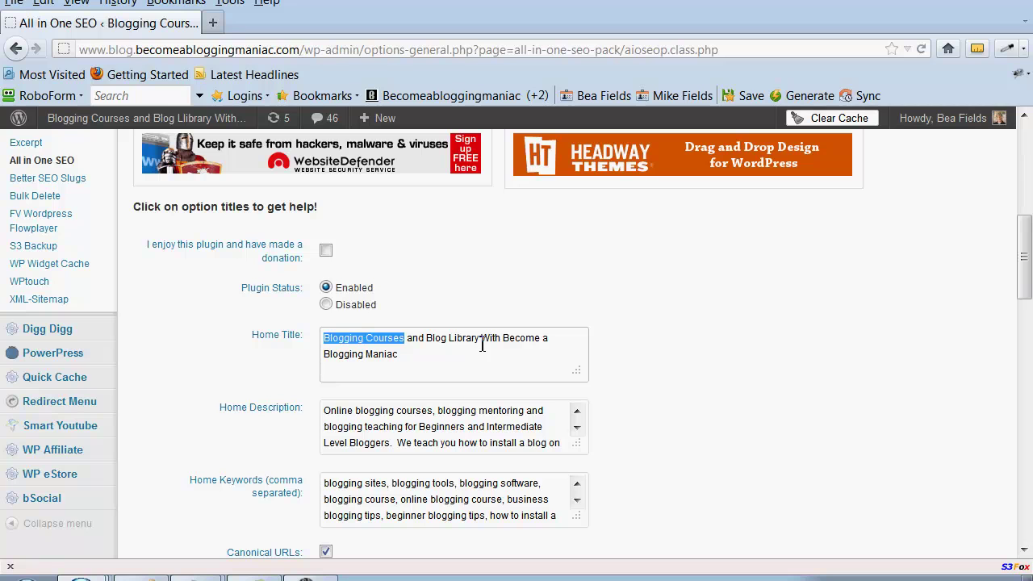
{"action": "left_click_drag", "start_coordinate": [480, 339], "coordinate": [430, 339]}
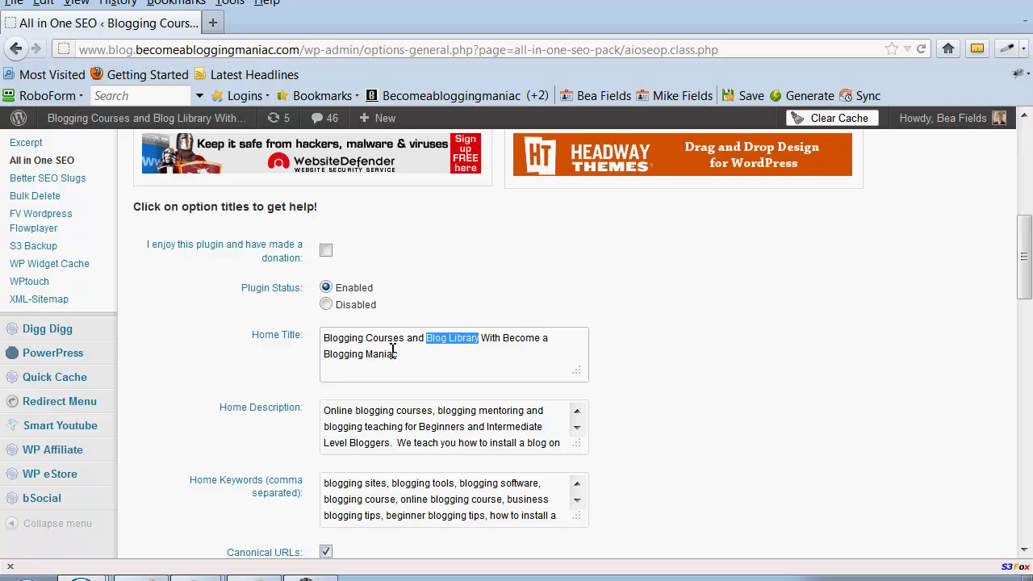
{"action": "left_click_drag", "start_coordinate": [422, 353], "coordinate": [317, 337]}
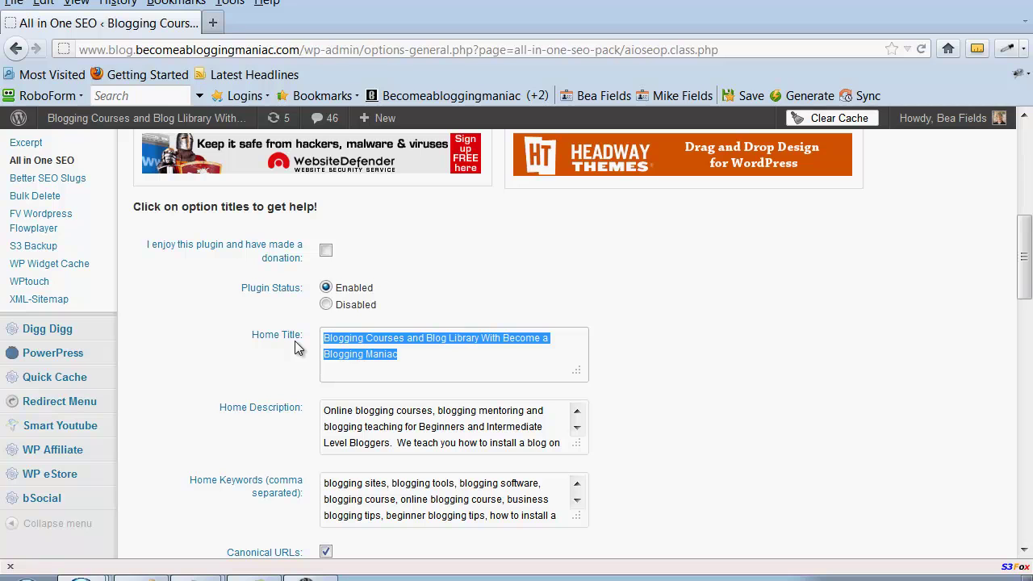
Leave the Home Title unchanged and launch a new Mozilla Firefox window.
{"action": "left_click", "coordinate": [439, 358]}
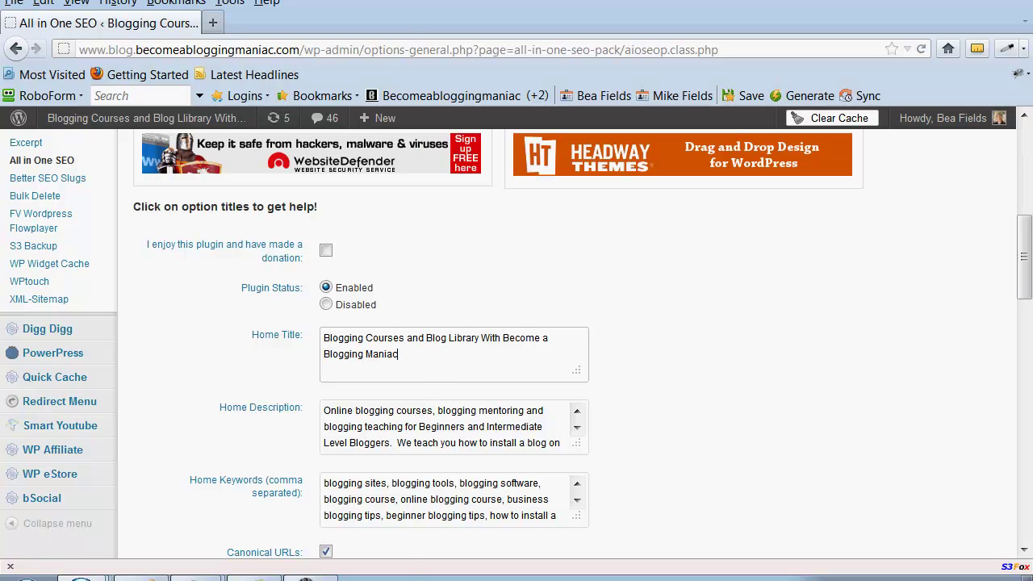
{"action": "left_click", "coordinate": [24, 575]}
{"action": "left_click", "coordinate": [46, 97]}
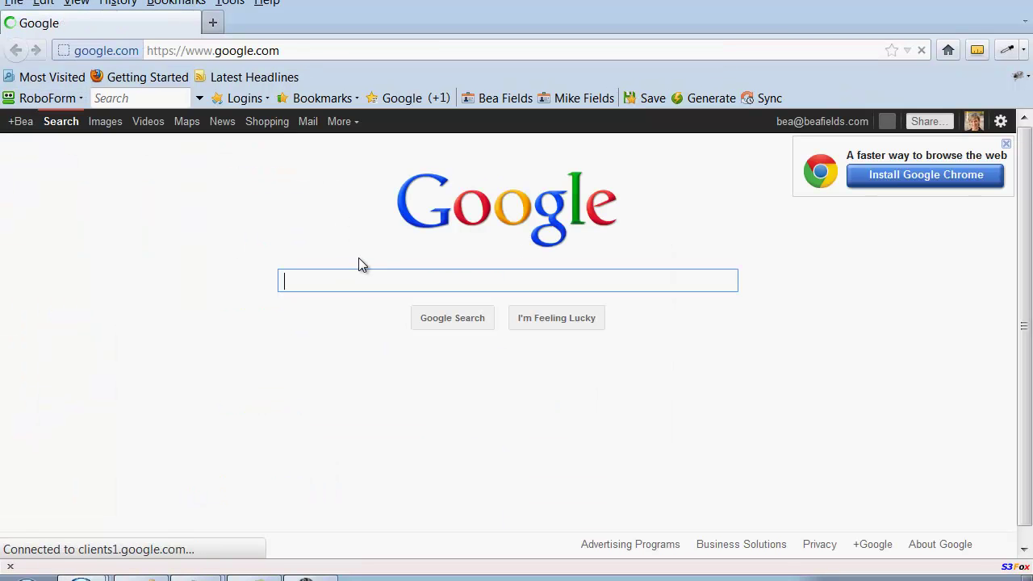
Search Google for 'blogging courses'.
{"action": "type", "text": "bkig="}
{"action": "key", "text": "BackSpace"}
{"action": "key", "text": "BackSpace"}
{"action": "key", "text": "BackSpace"}
{"action": "key", "text": "BackSpace"}
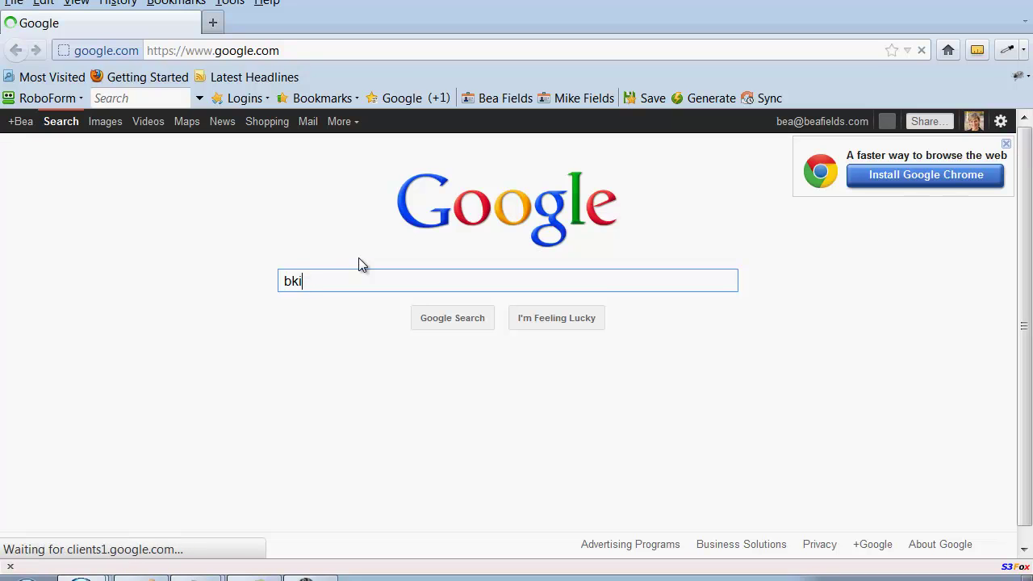
{"action": "type", "text": "log"}
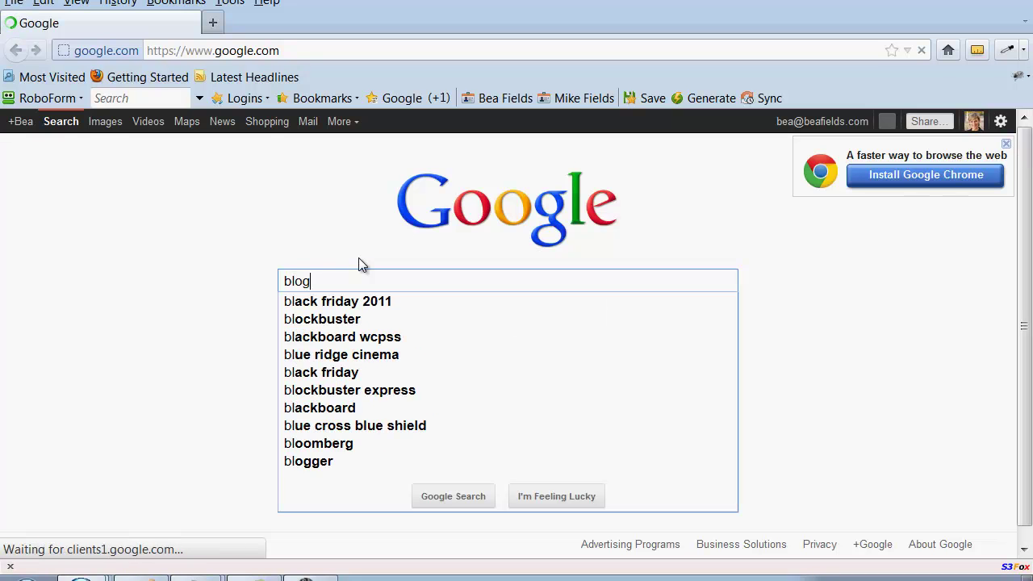
{"action": "type", "text": "ging courses"}
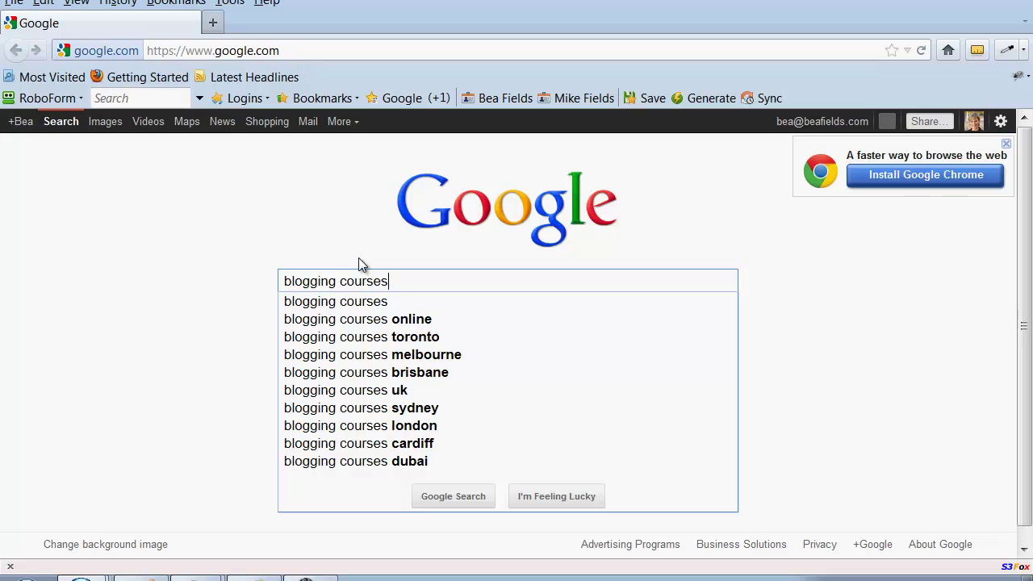
{"action": "left_click", "coordinate": [452, 496]}
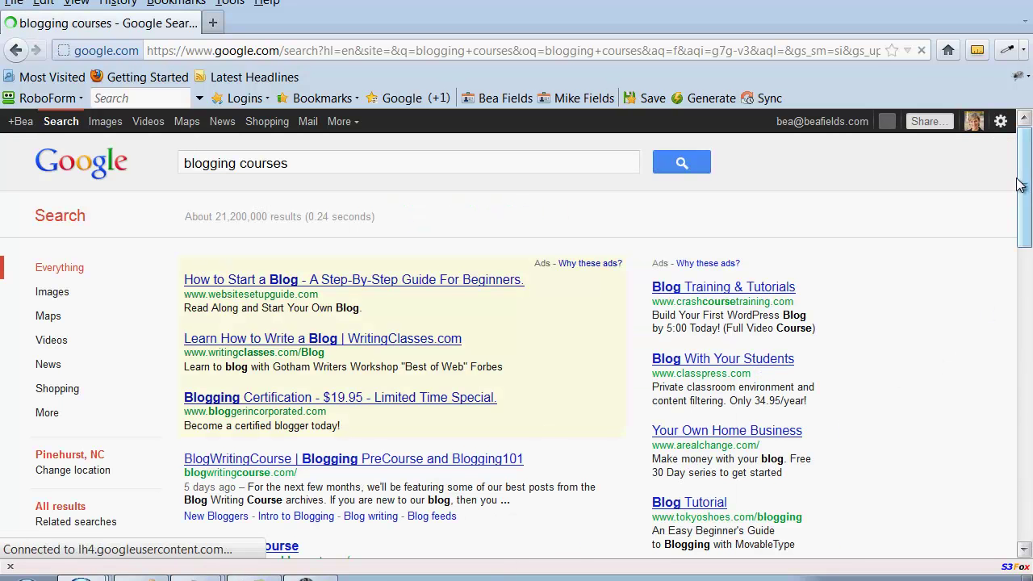
Find the blog's listing among the results, then return to the Google home page.
{"action": "left_click_drag", "start_coordinate": [1024, 170], "coordinate": [1026, 218]}
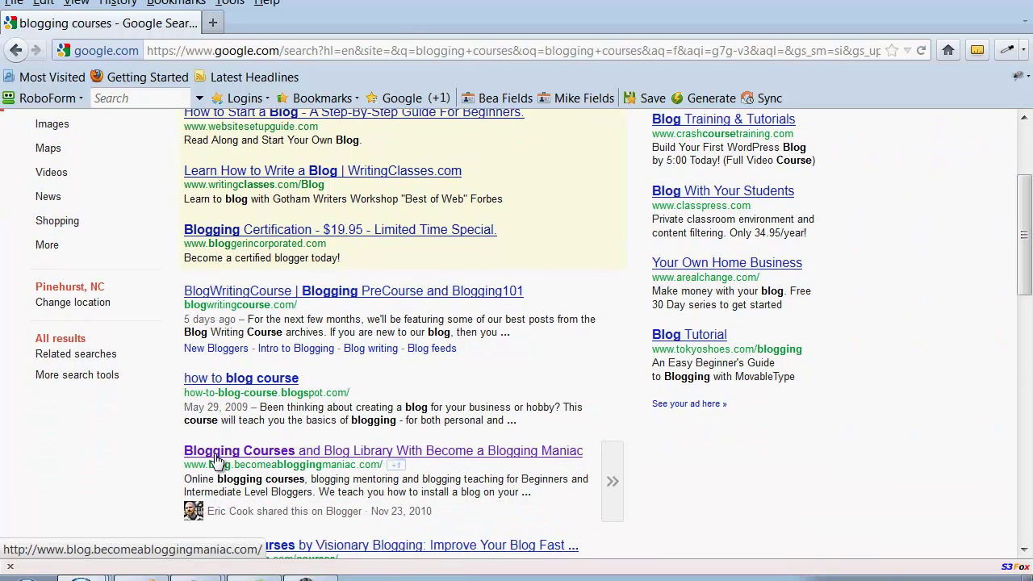
{"action": "left_click", "coordinate": [418, 454]}
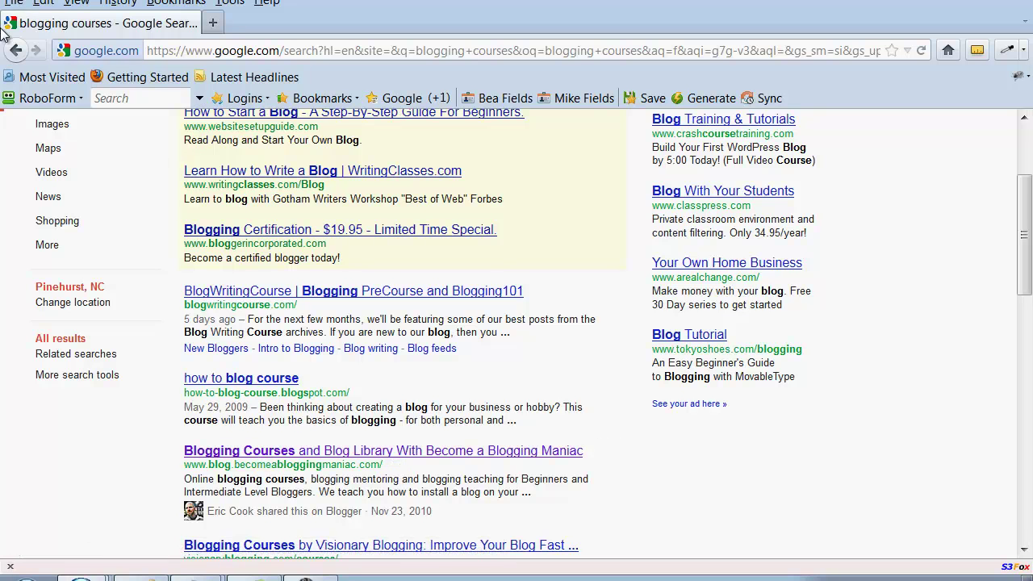
{"action": "left_click", "coordinate": [14, 50]}
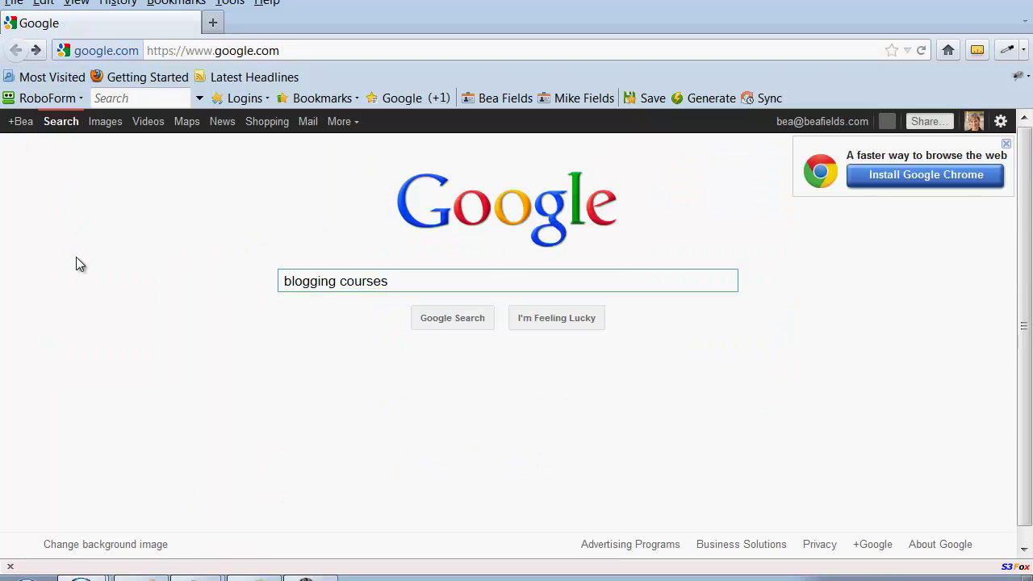
Highlight the home title keywords, then visit the live Become a Blogging Maniac front page.
{"action": "left_click", "coordinate": [105, 544]}
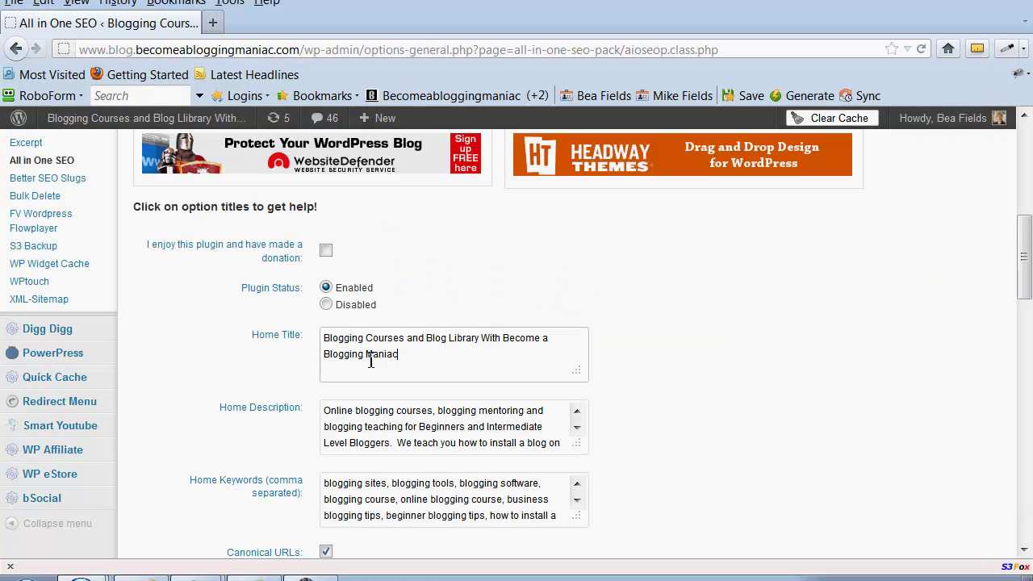
{"action": "left_click_drag", "start_coordinate": [404, 339], "coordinate": [300, 341]}
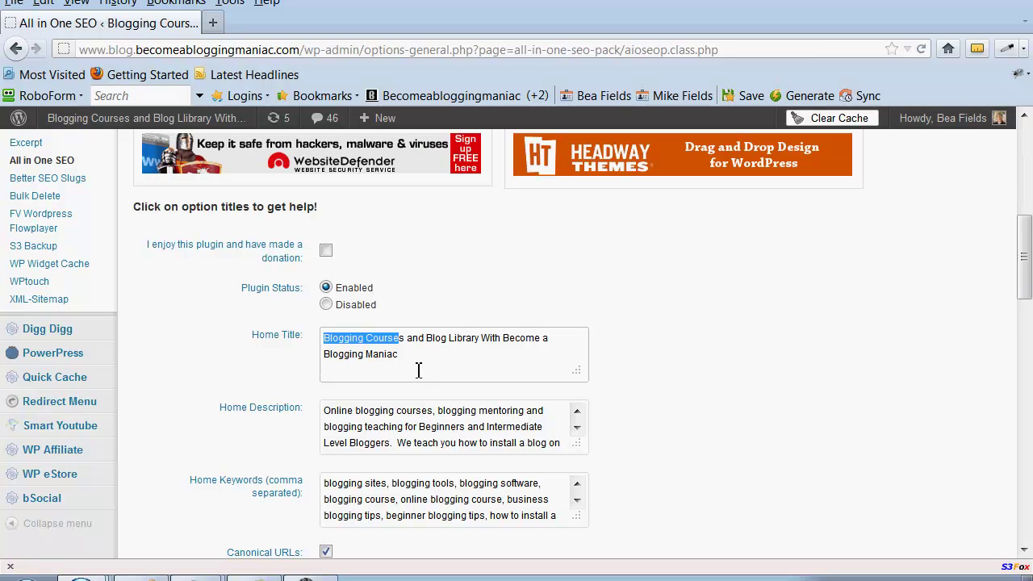
{"action": "left_click_drag", "start_coordinate": [1023, 257], "coordinate": [1024, 162]}
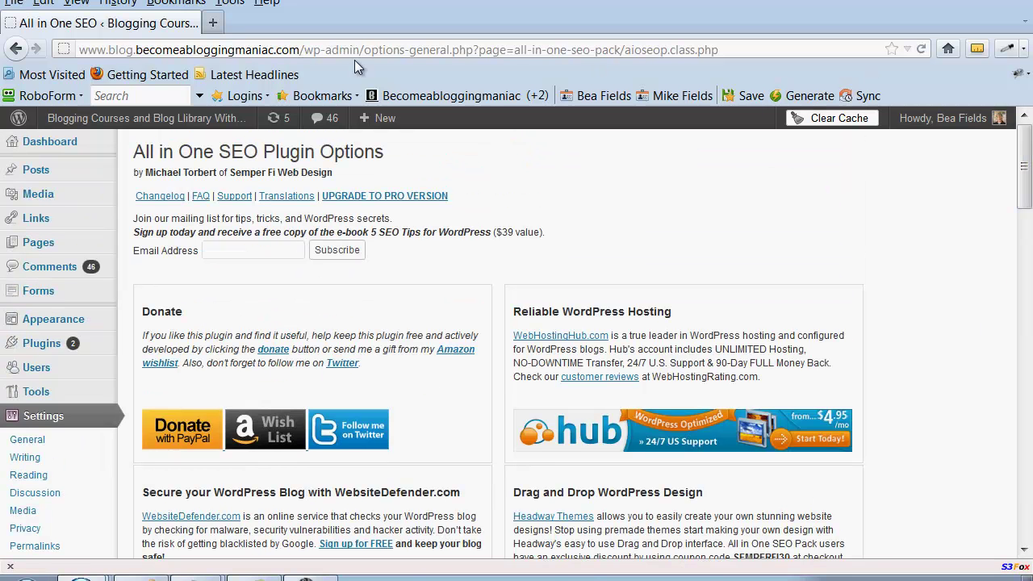
{"action": "left_click", "coordinate": [91, 121]}
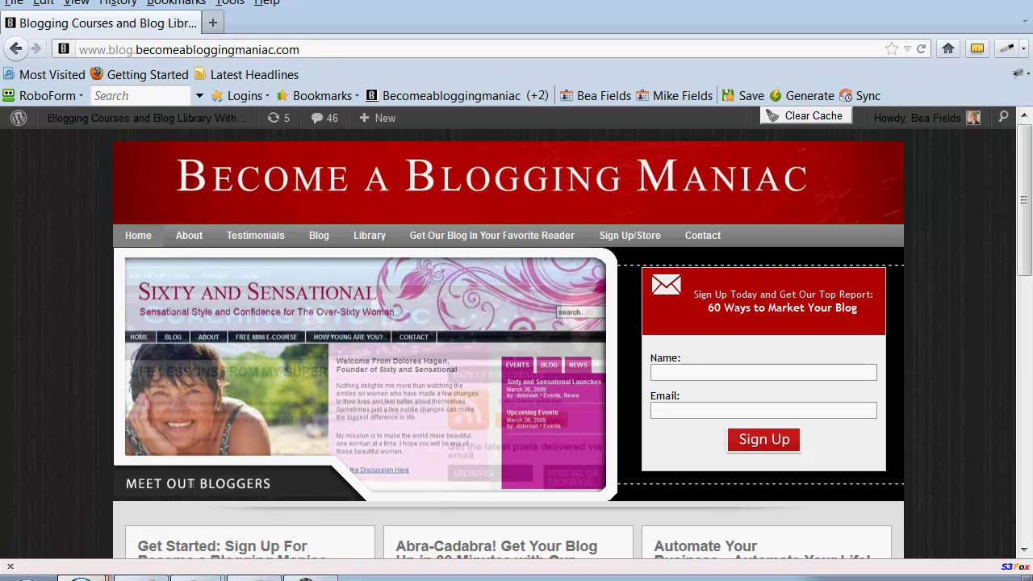
Launch Internet Explorer and load blog.becomeabloggingmaniac.com.
{"action": "key", "text": "super"}
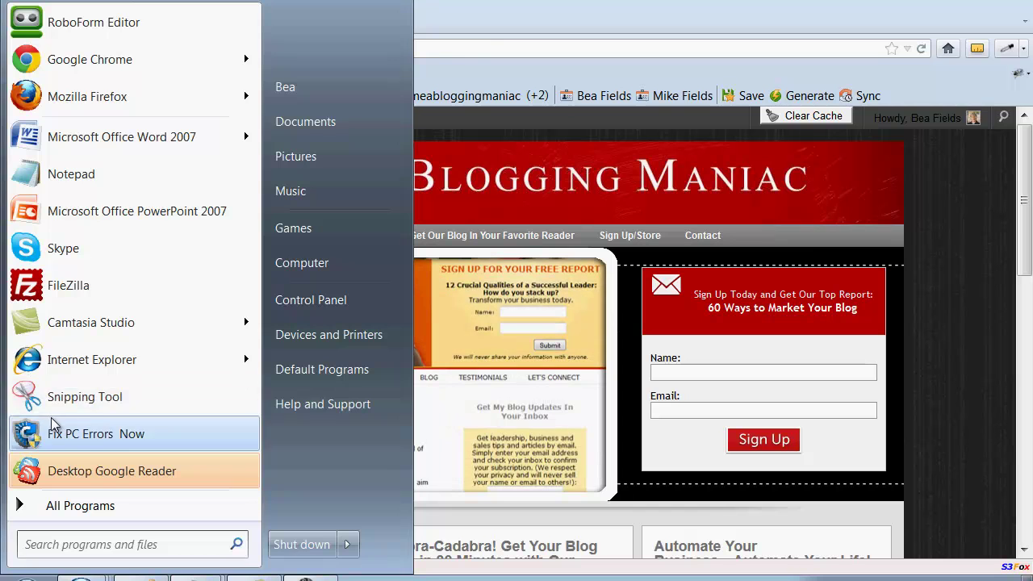
{"action": "left_click", "coordinate": [75, 359]}
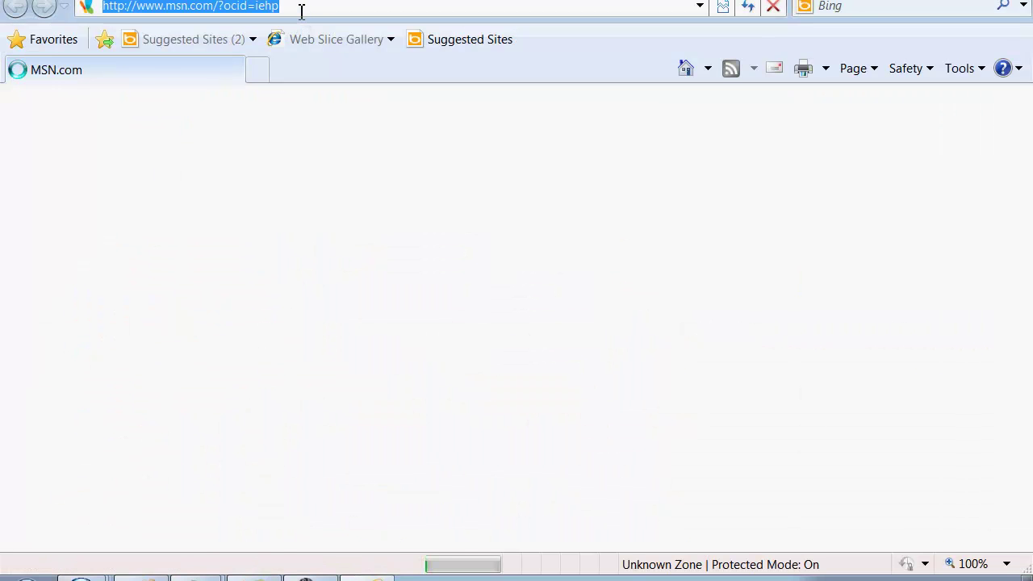
{"action": "type", "text": "blog.be"}
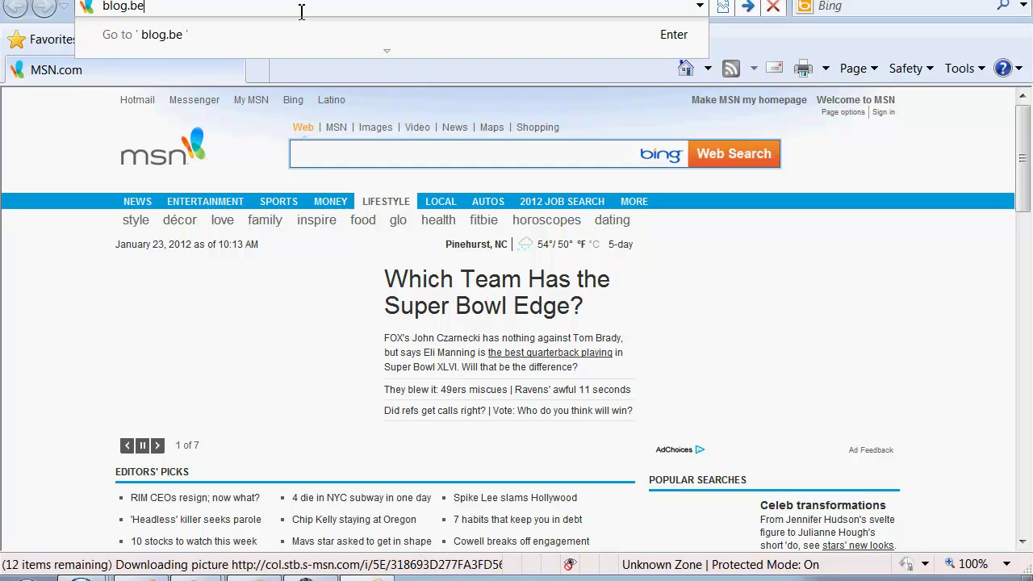
{"action": "type", "text": "comeabloggingmaniac.com"}
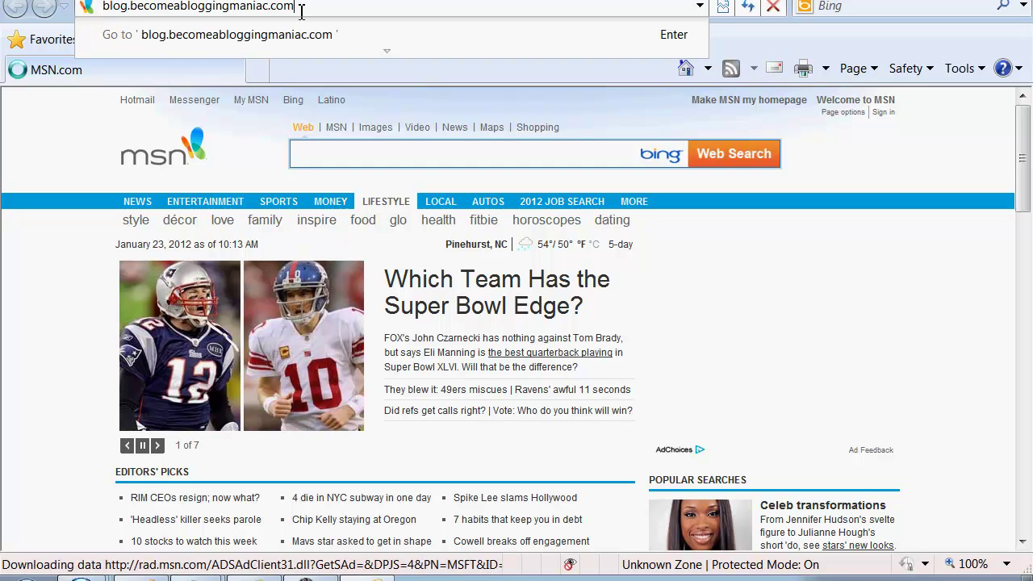
{"action": "key", "text": "Return"}
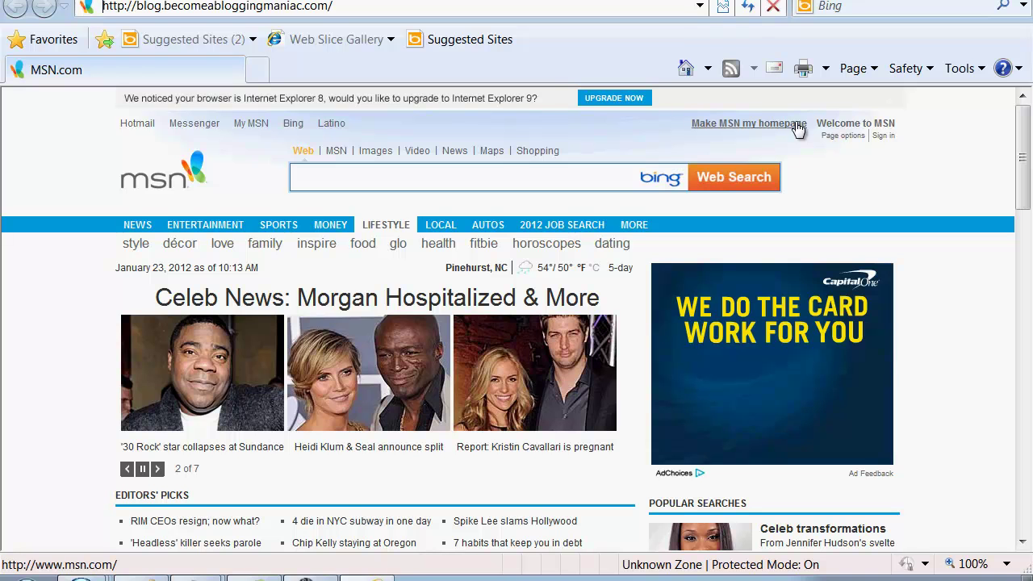
{"action": "key", "text": "Return"}
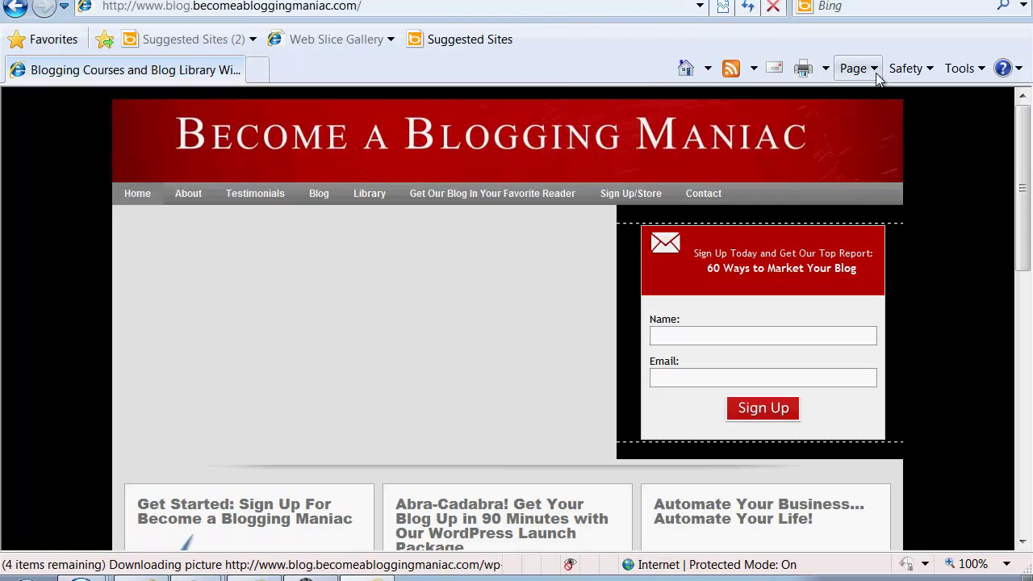
{"action": "left_click", "coordinate": [874, 71]}
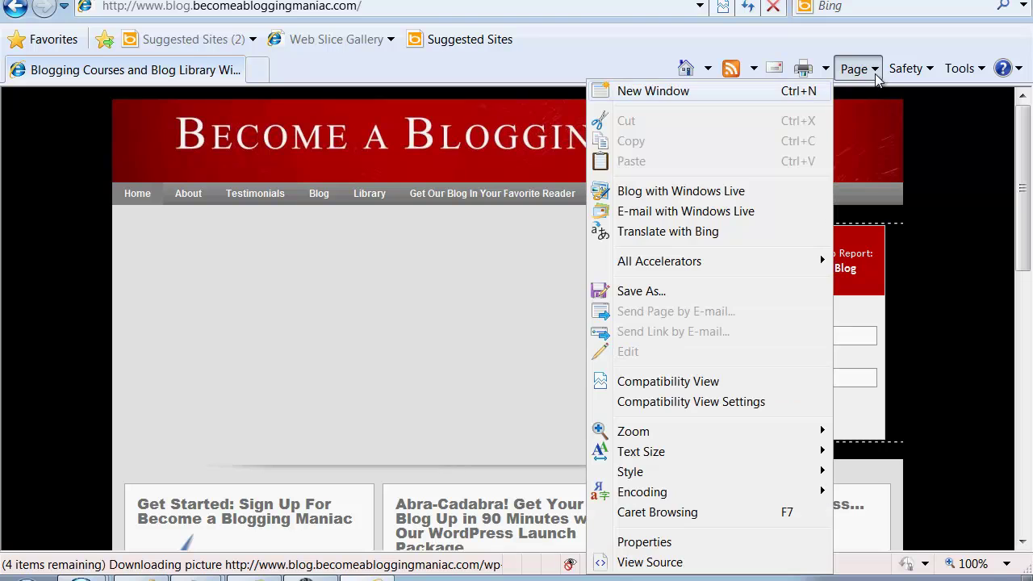
{"action": "left_click", "coordinate": [651, 563]}
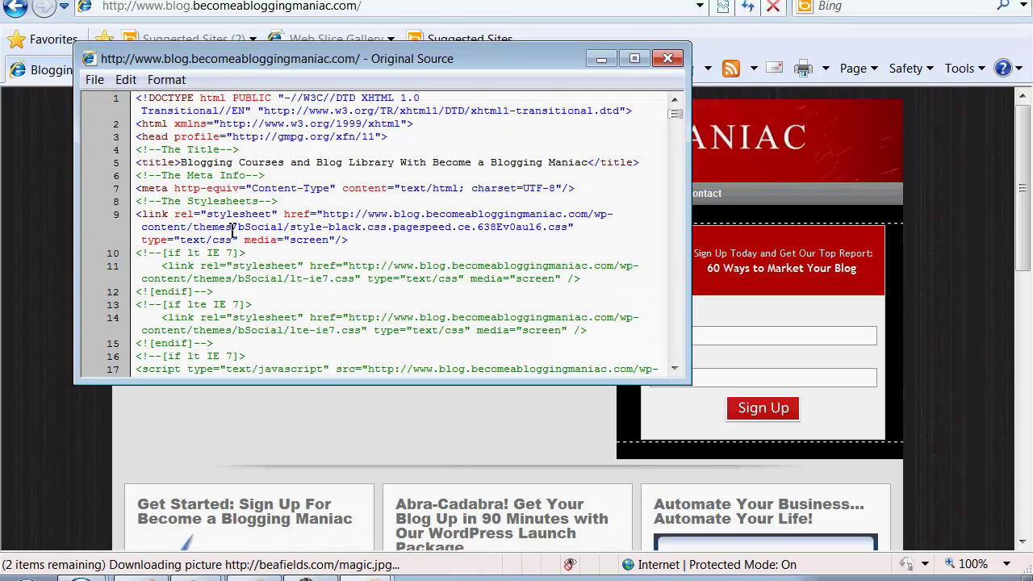
{"action": "left_click_drag", "start_coordinate": [183, 162], "coordinate": [292, 175]}
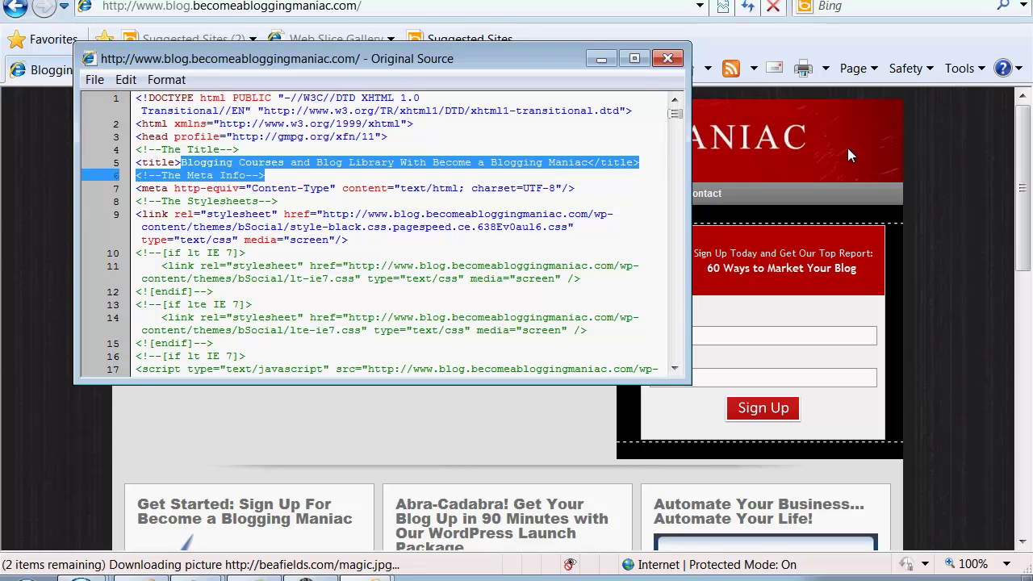
{"action": "left_click", "coordinate": [475, 154]}
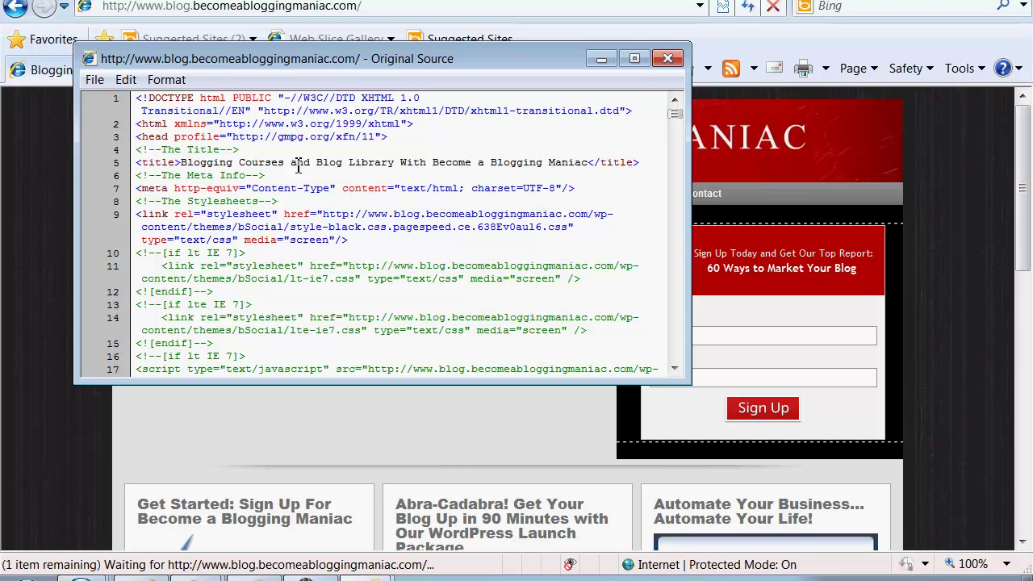
{"action": "left_click", "coordinate": [673, 61]}
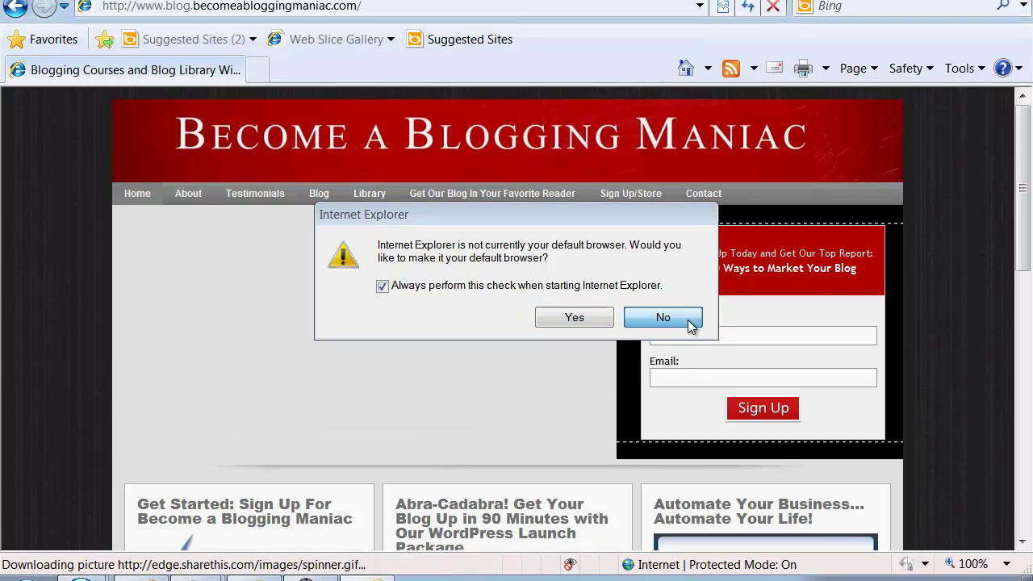
Decline the default-browser prompt and navigate to beafields.com.
{"action": "left_click", "coordinate": [662, 320]}
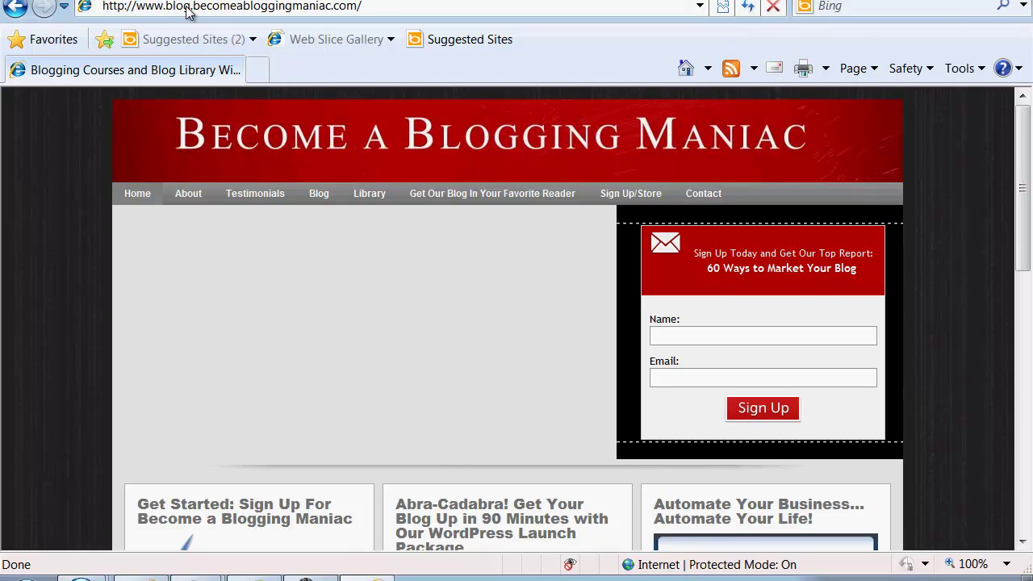
{"action": "left_click", "coordinate": [390, 5]}
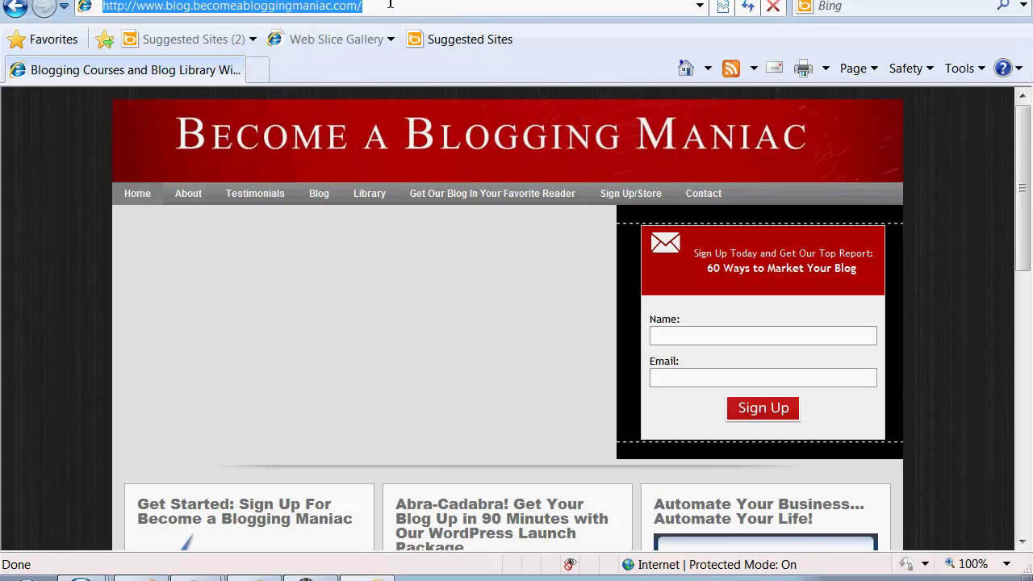
{"action": "key", "text": "BackSpace"}
{"action": "type", "text": "beafu"}
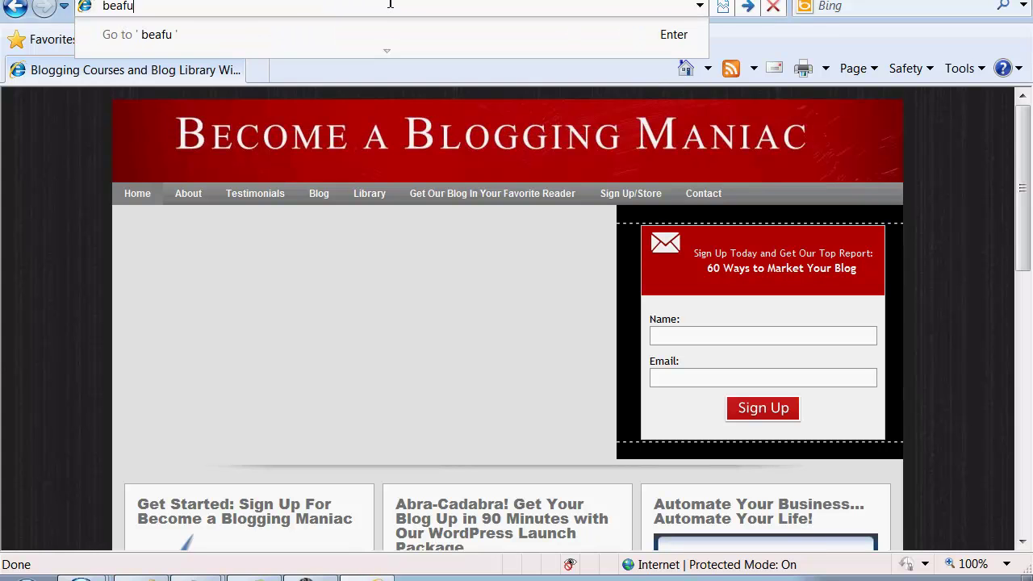
{"action": "key", "text": "BackSpace"}
{"action": "type", "text": "ield"}
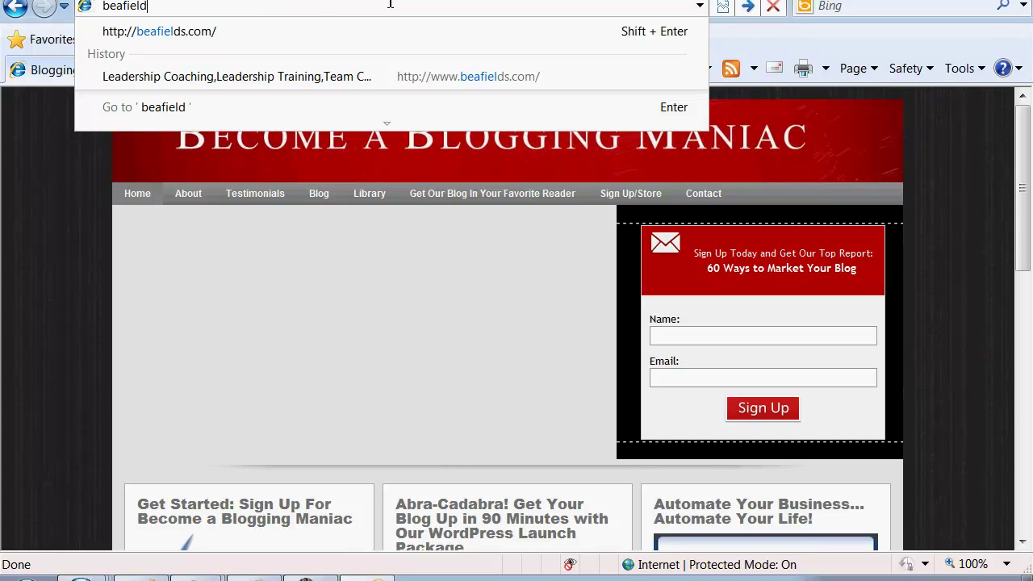
{"action": "type", "text": "s.com"}
{"action": "key", "text": "Return"}
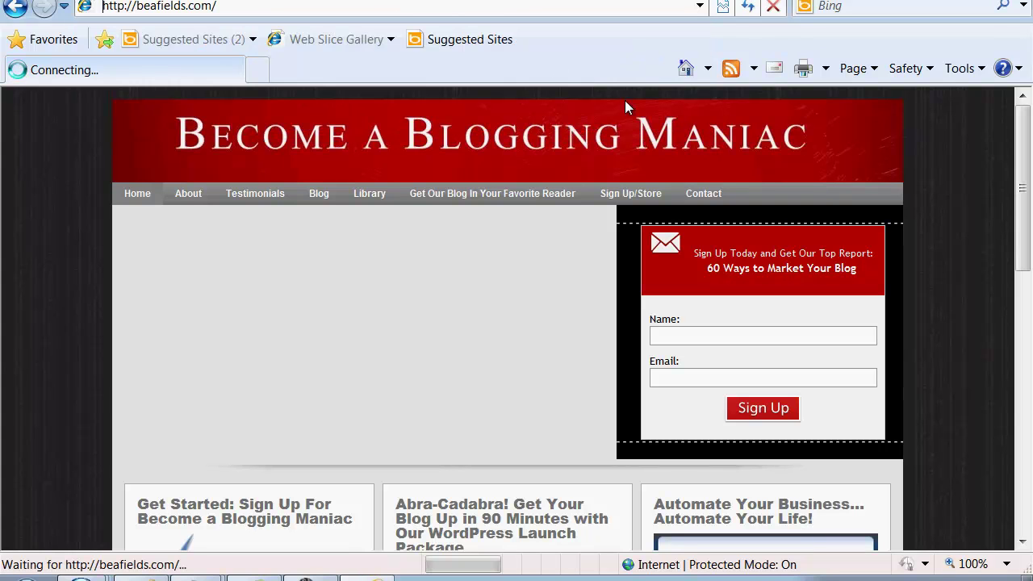